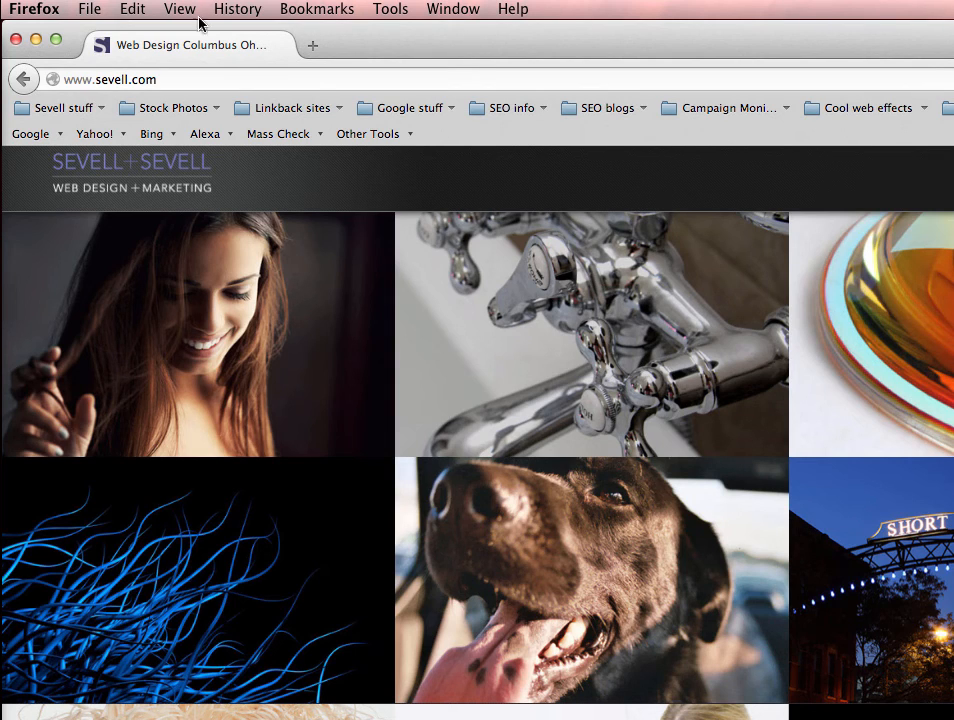
click(188, 80)
Append /user to the site address to load the login page.
click(188, 80)
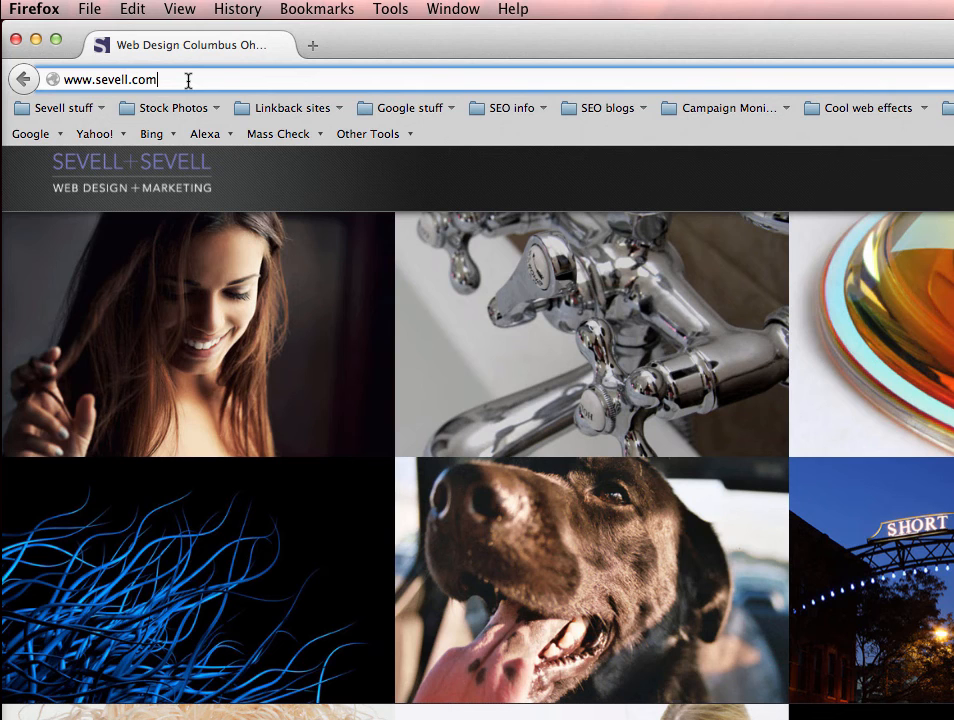
text(/user)
key(Return)
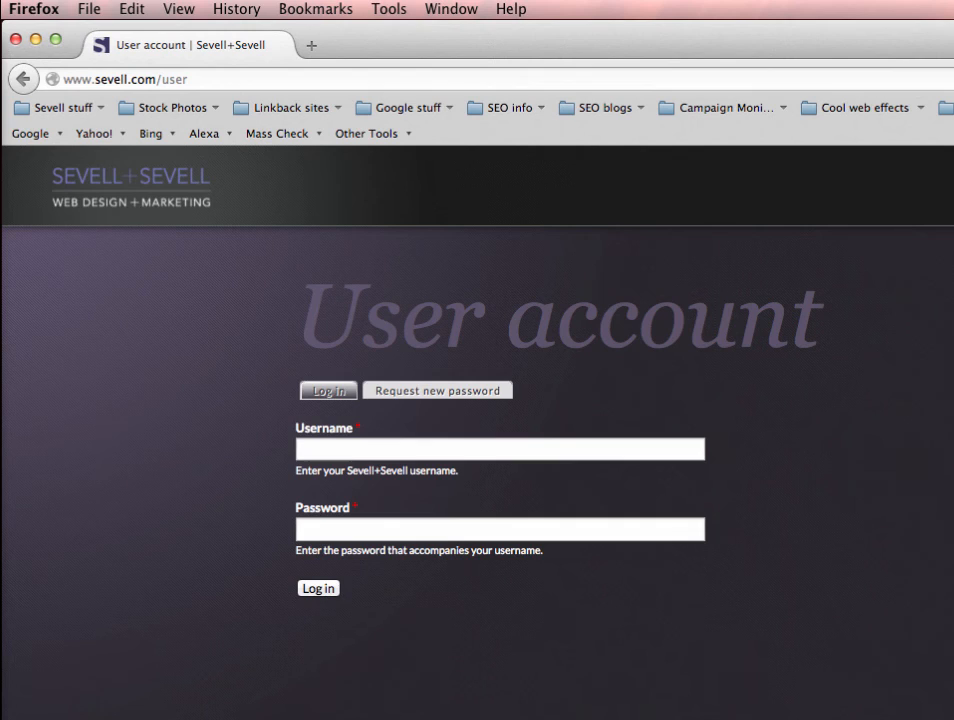
Log in using the saved account credentials from autofill.
click(478, 449)
text(yo)
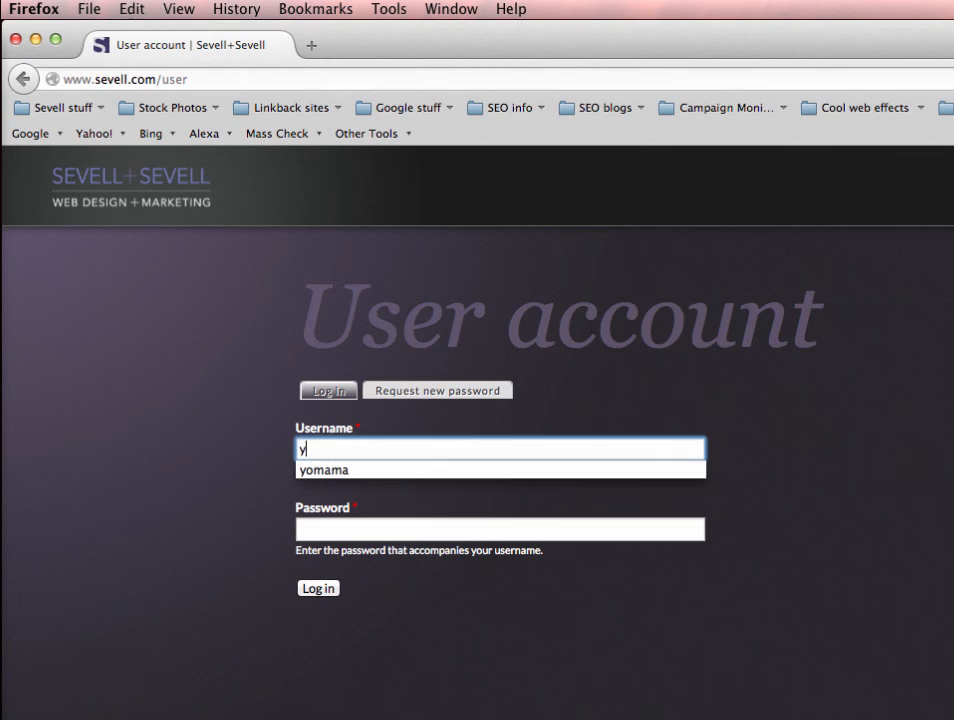
click(471, 471)
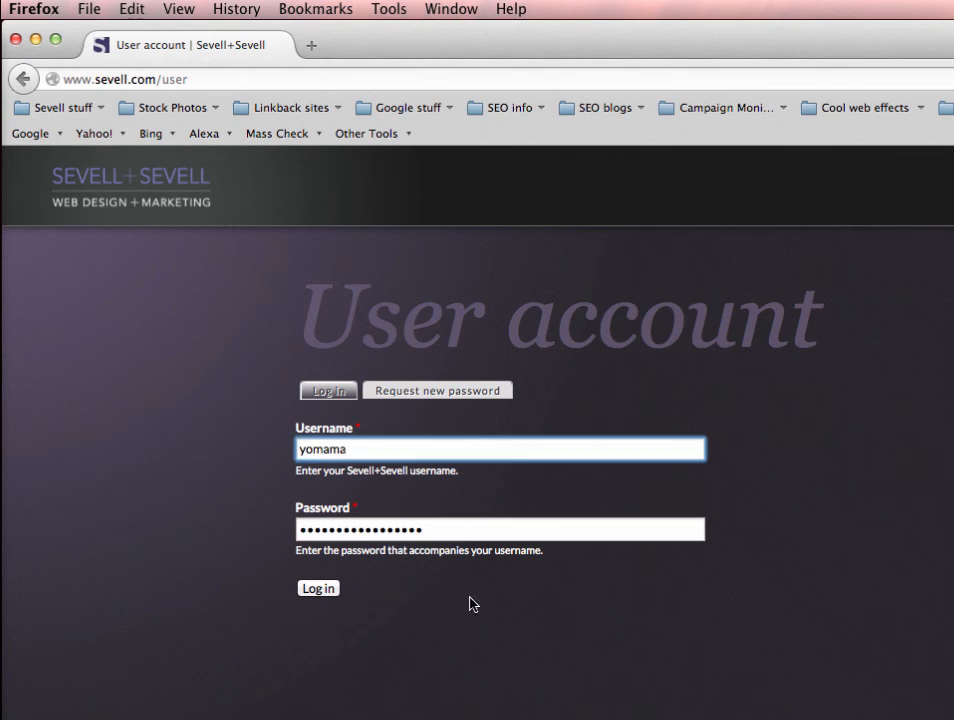
click(318, 589)
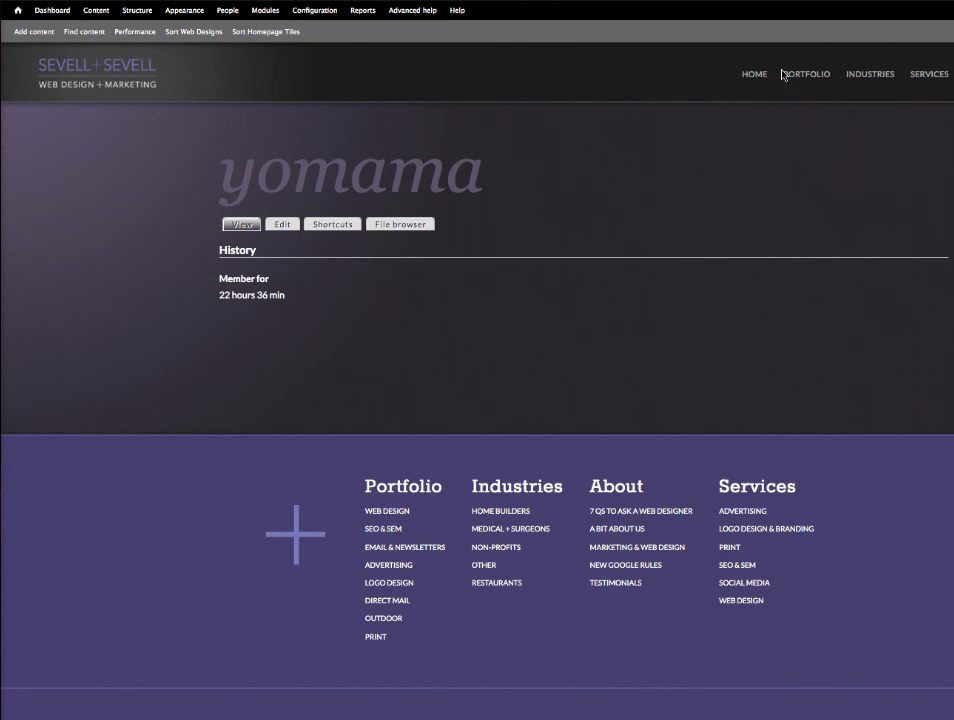
Start a new News item from the Add content list.
mouse_move(790, 75)
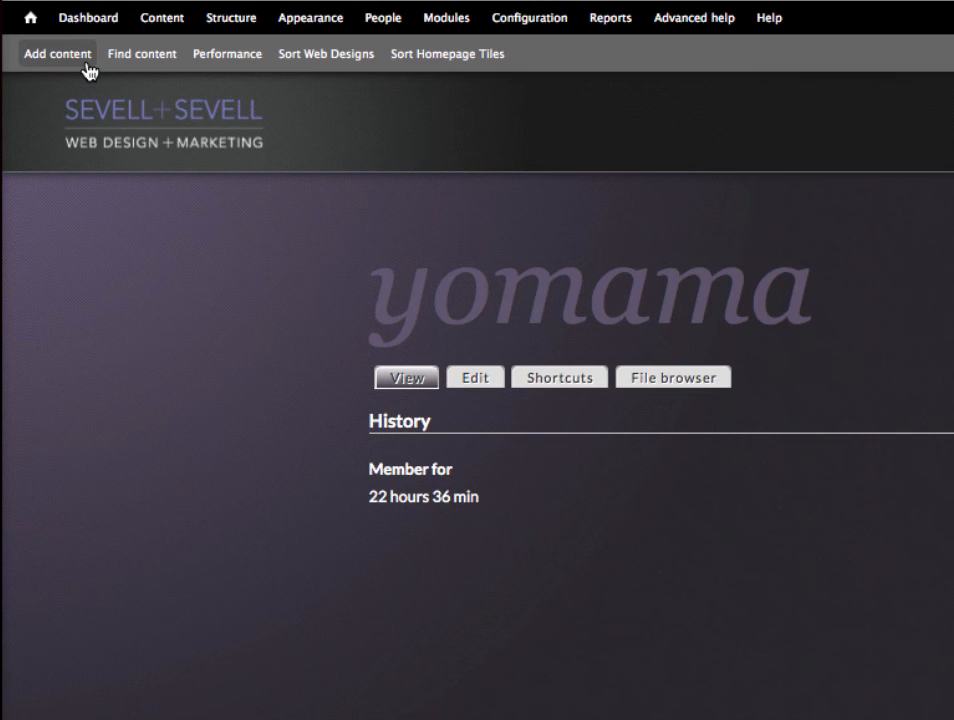
click(88, 66)
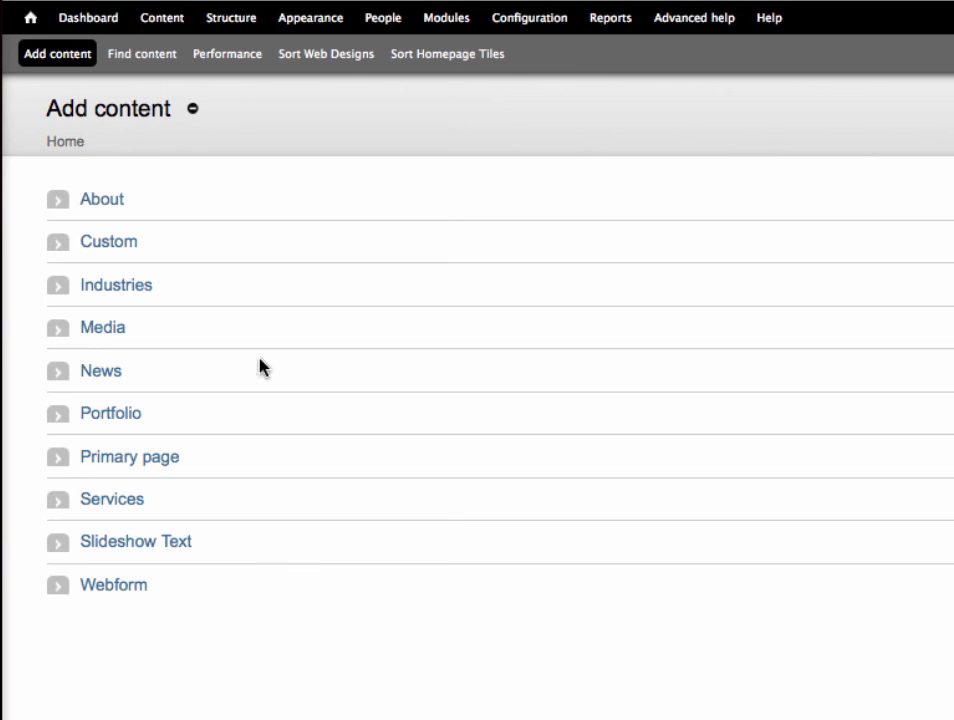
click(102, 371)
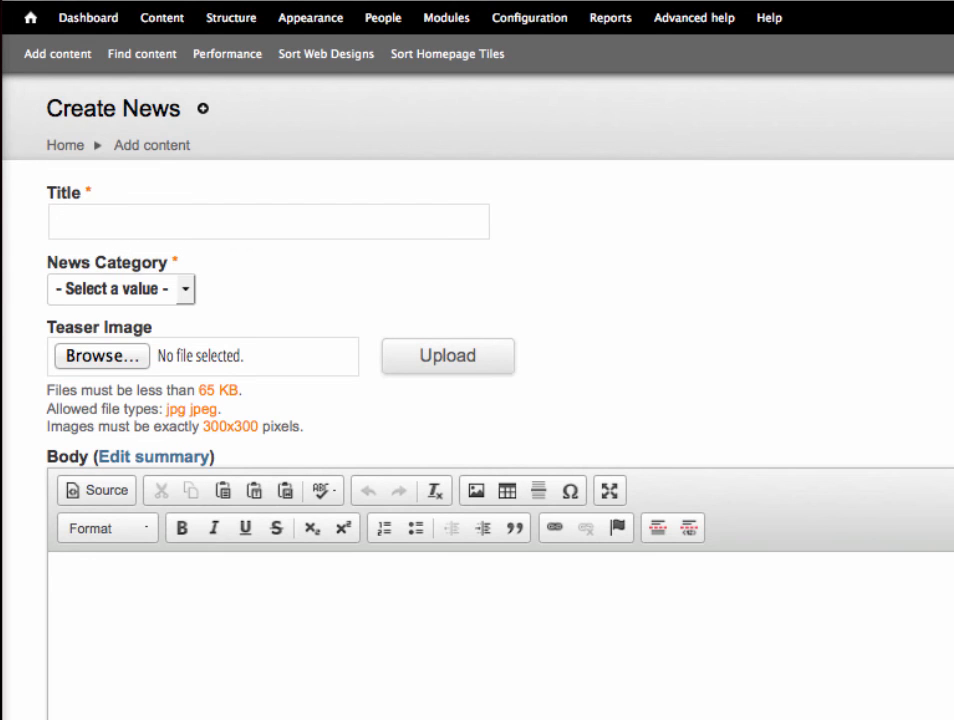
Title the post 'Five tips to make make people really want to read your blogs.' and browse for a teaser image.
click(56, 221)
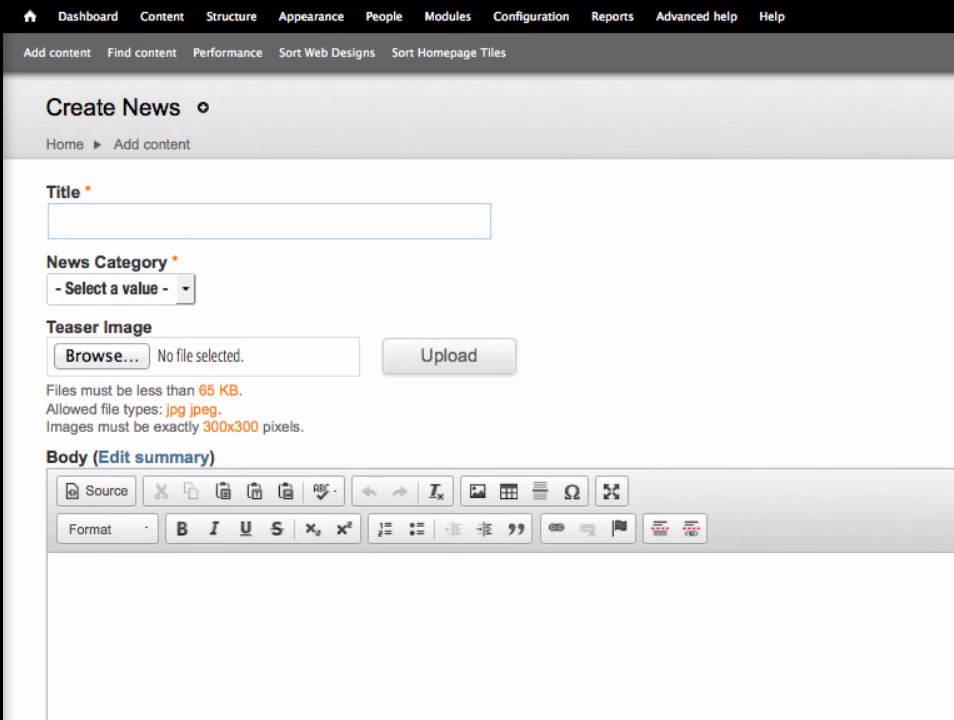
scroll(477, 396, down, 1)
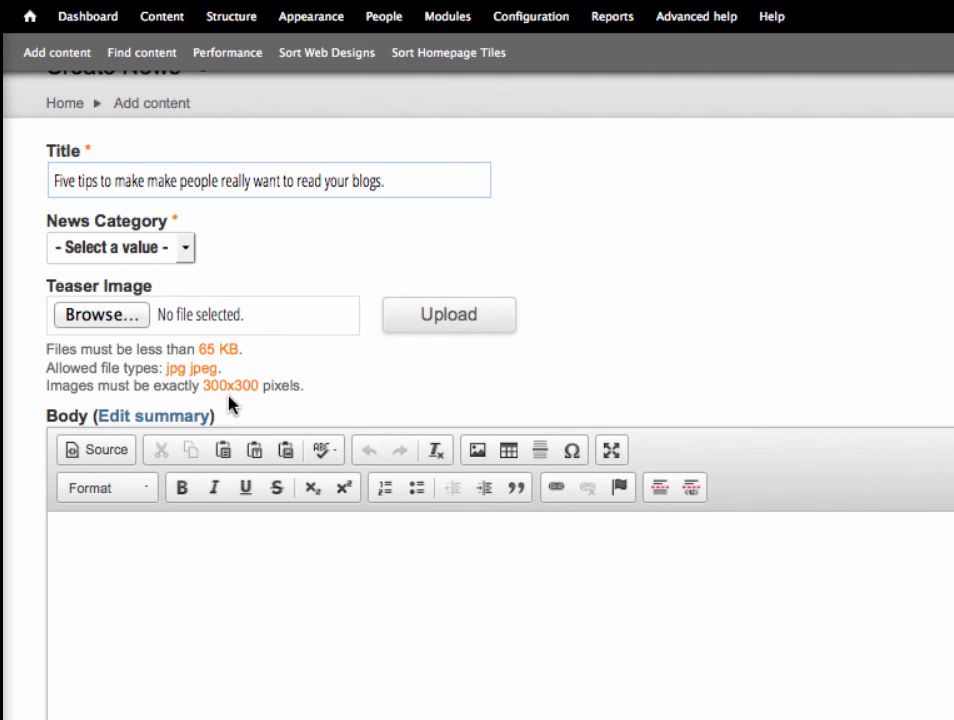
click(104, 324)
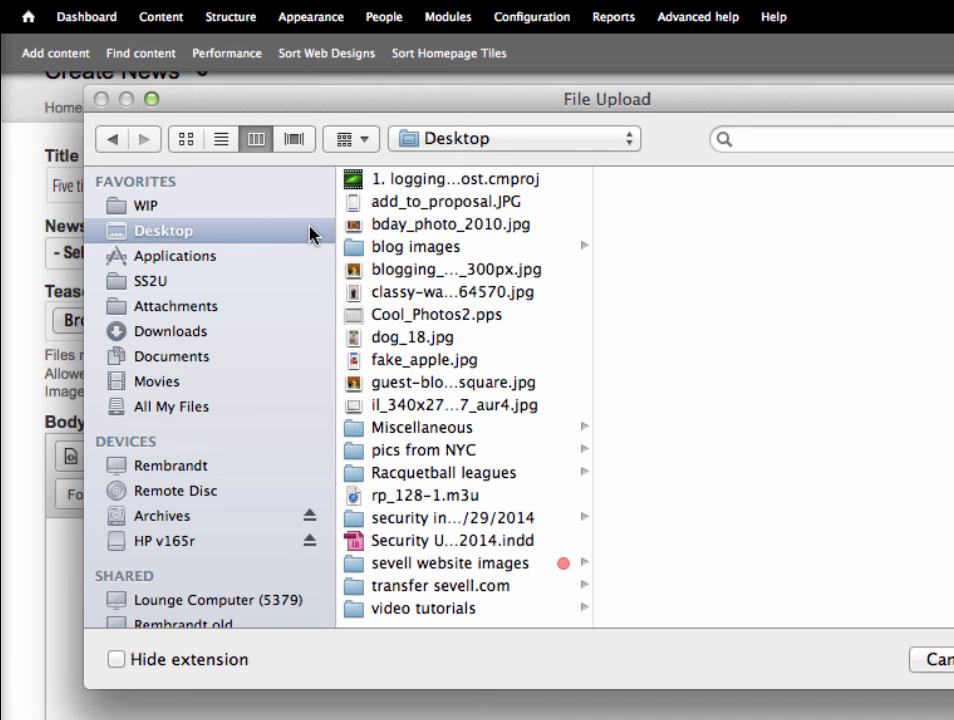
Choose blogging_dog_300px.jpg from the Desktop as the teaser image and upload it.
click(380, 270)
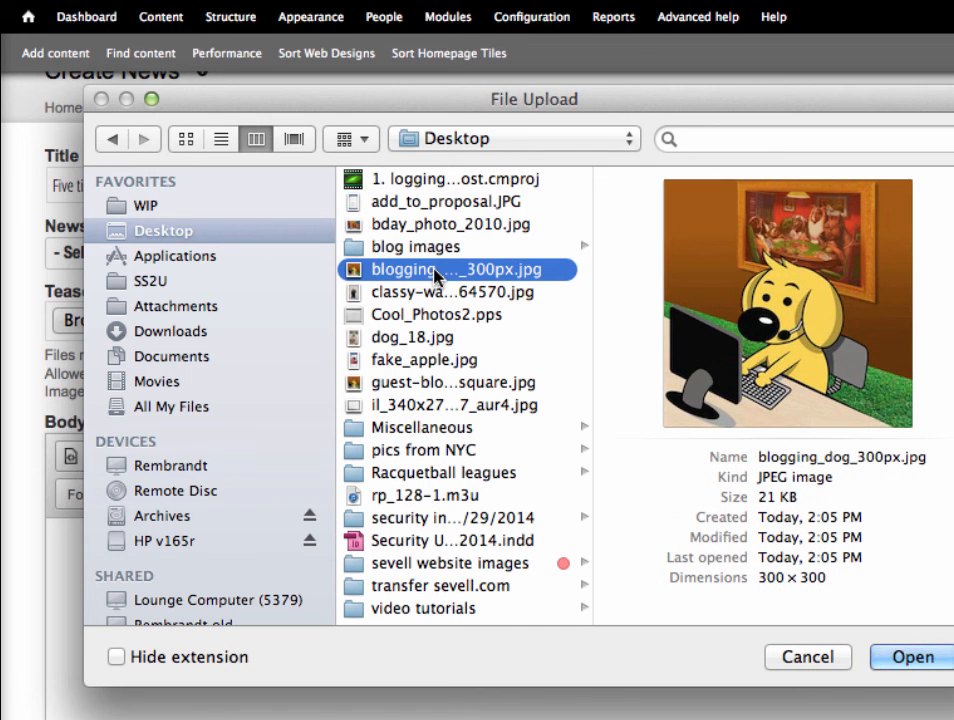
drag(575, 124, 520, 38)
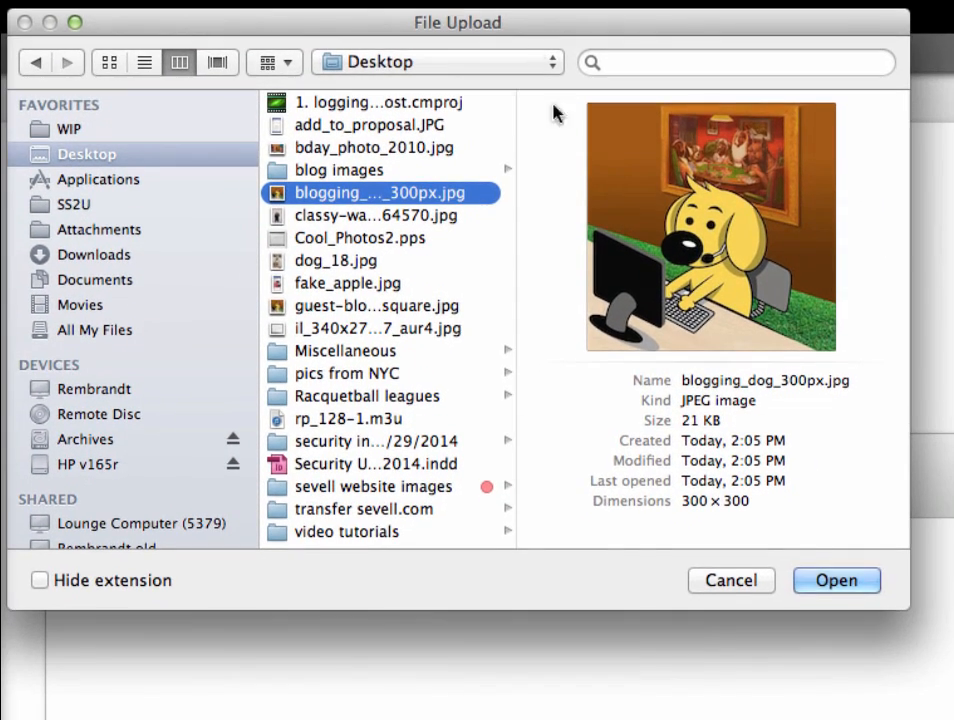
click(828, 580)
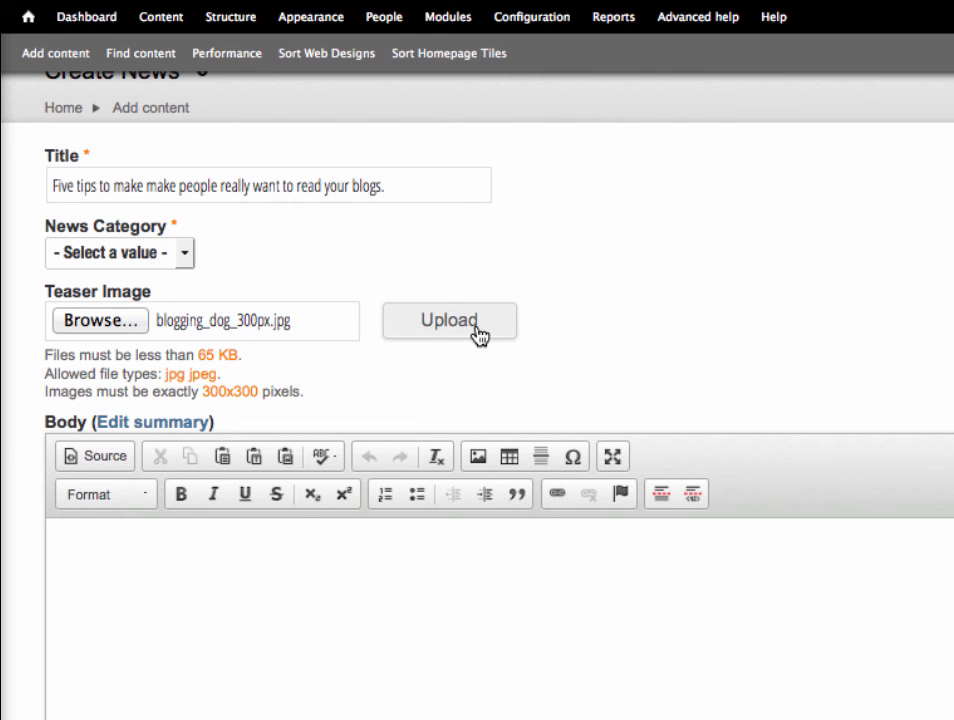
click(477, 330)
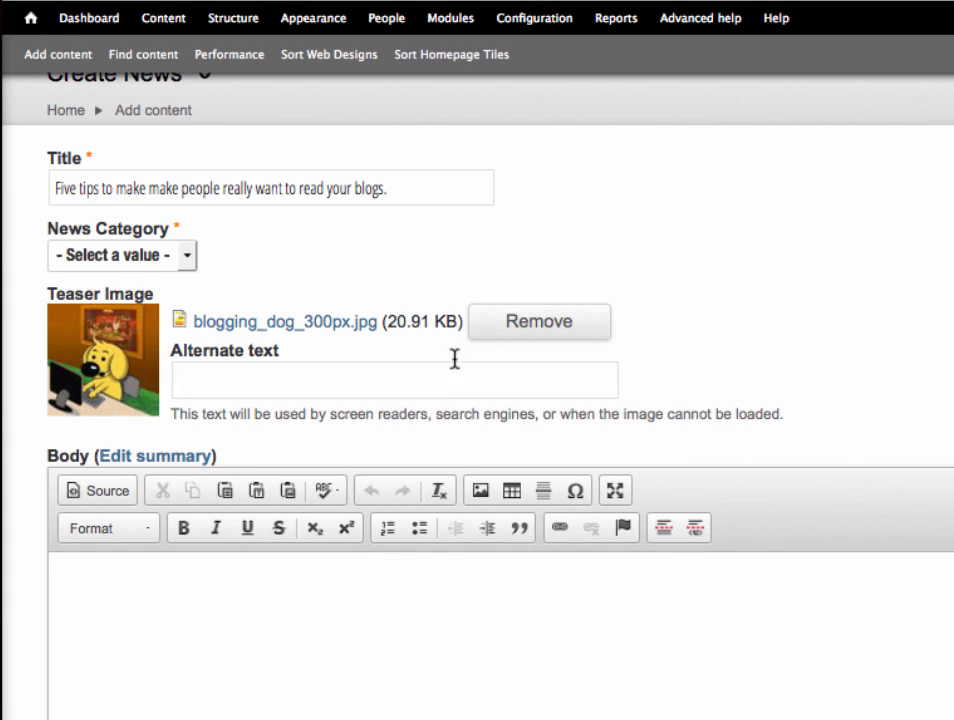
Add alt text 'drawing of dog using a laptop to write a blog post' and paste the article into Body.
click(268, 381)
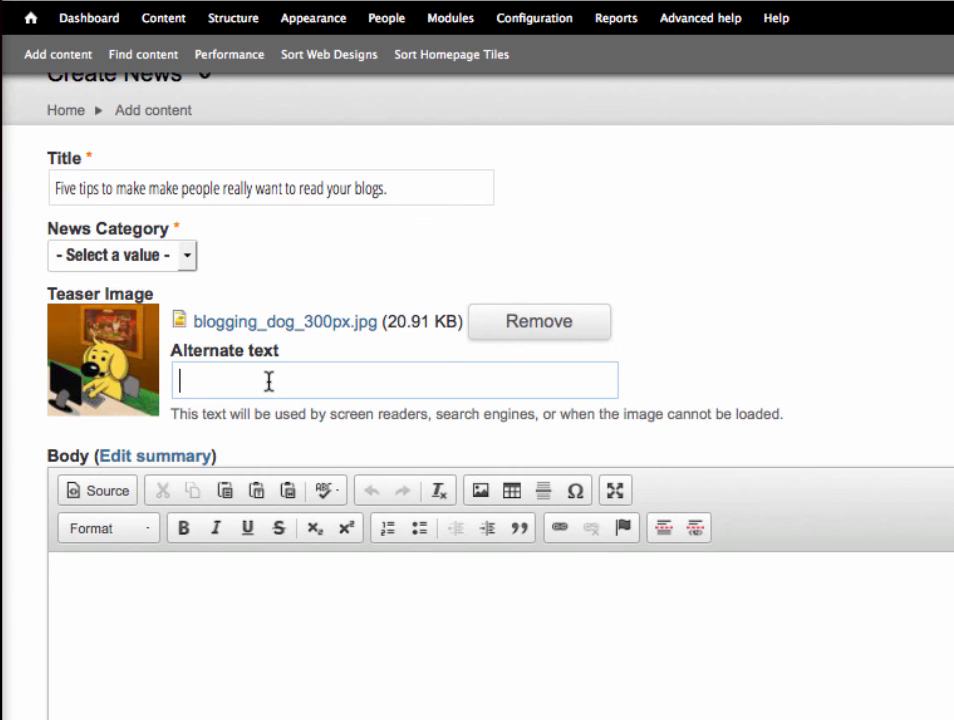
text(drawing of)
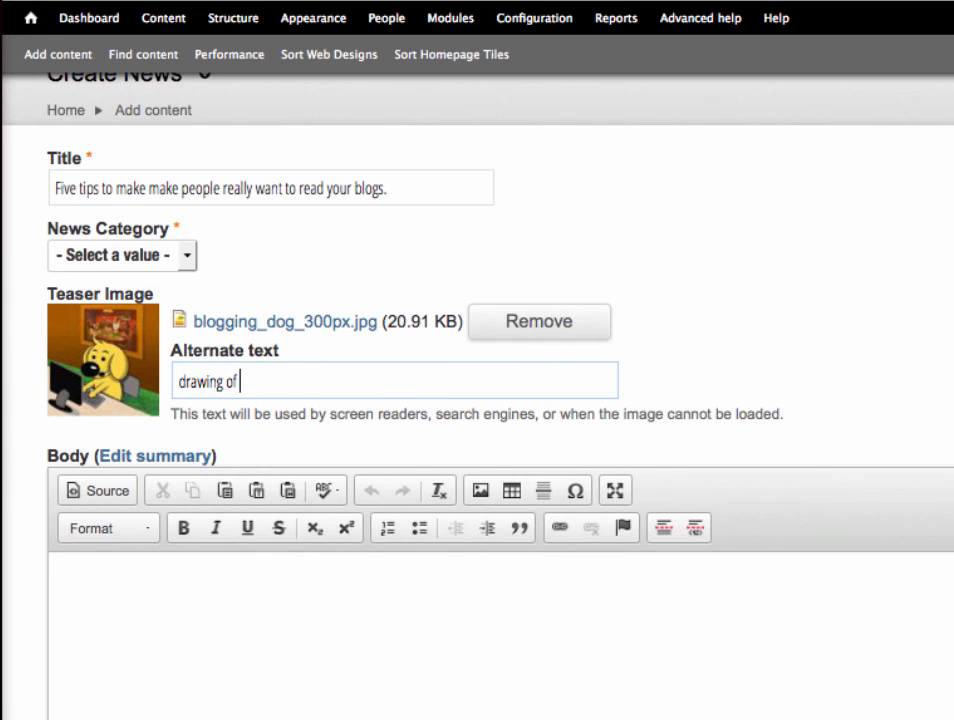
text( dog using )
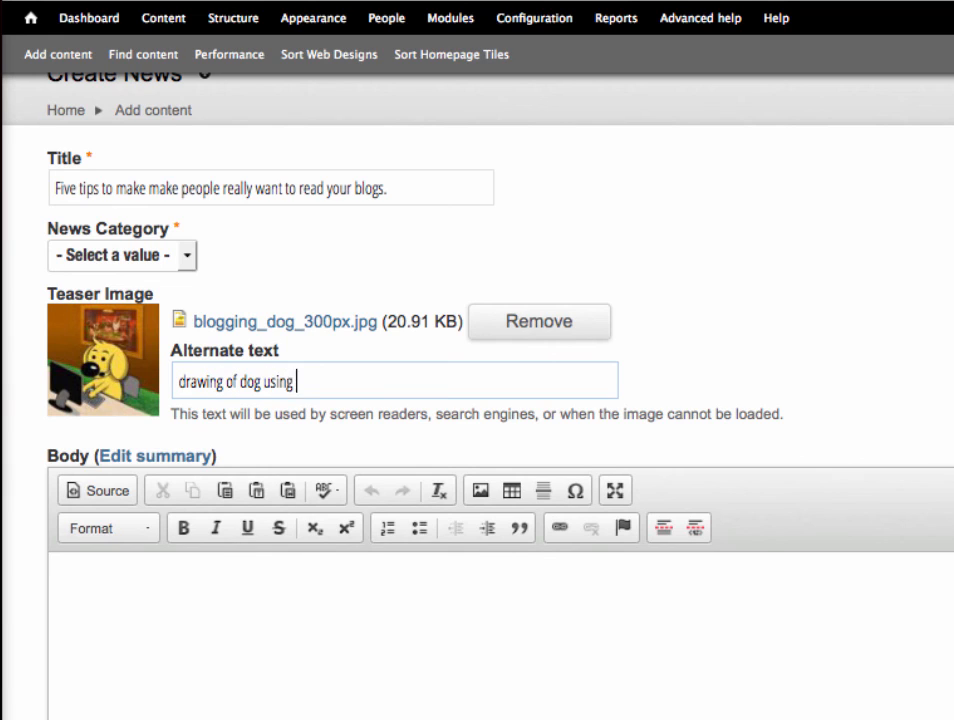
text(a laptop to write a blo)
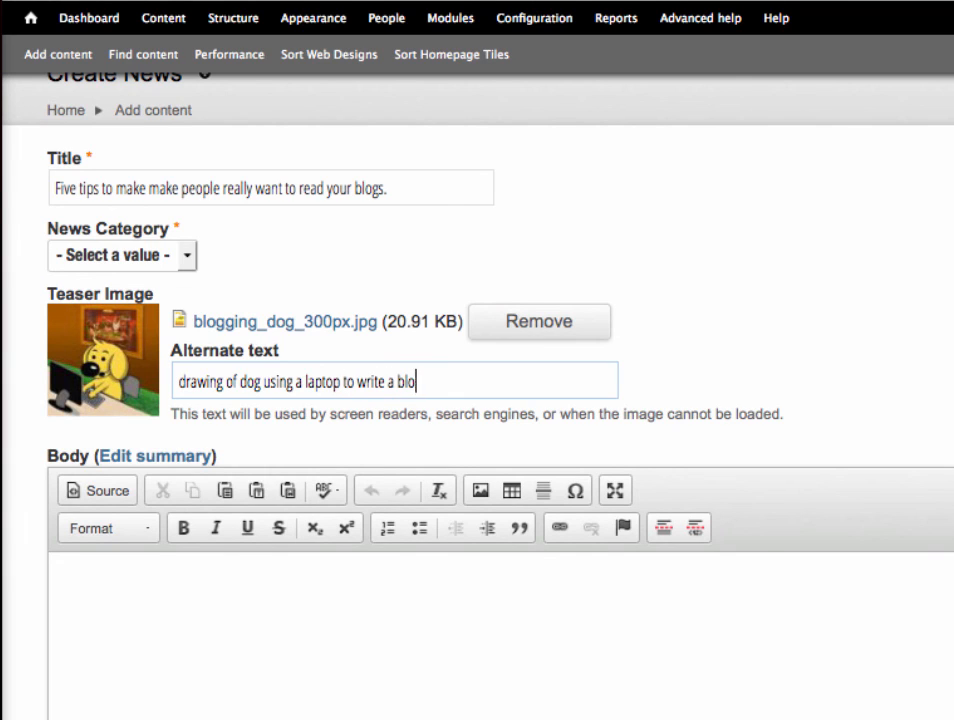
text(g post)
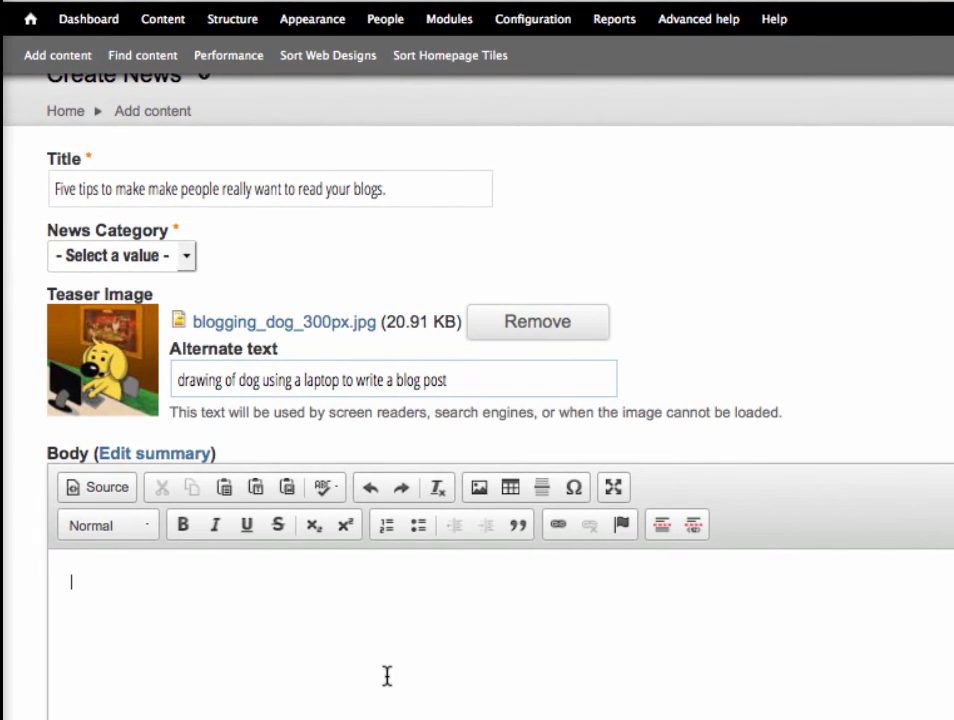
key(ctrl+v)
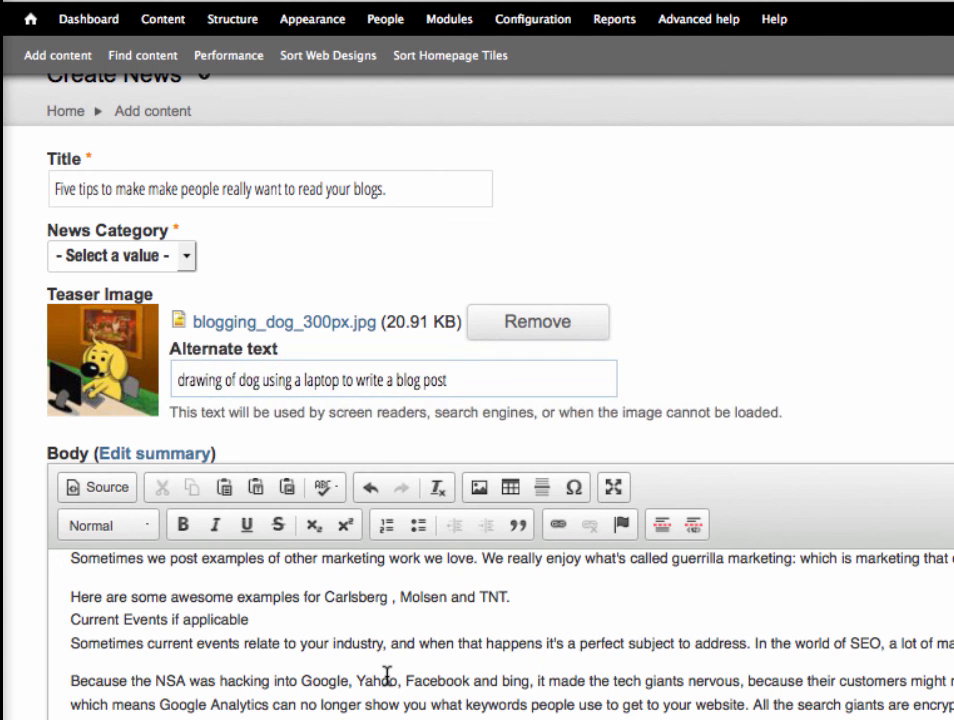
scroll(387, 676, down, 5)
scroll(387, 676, up, 10)
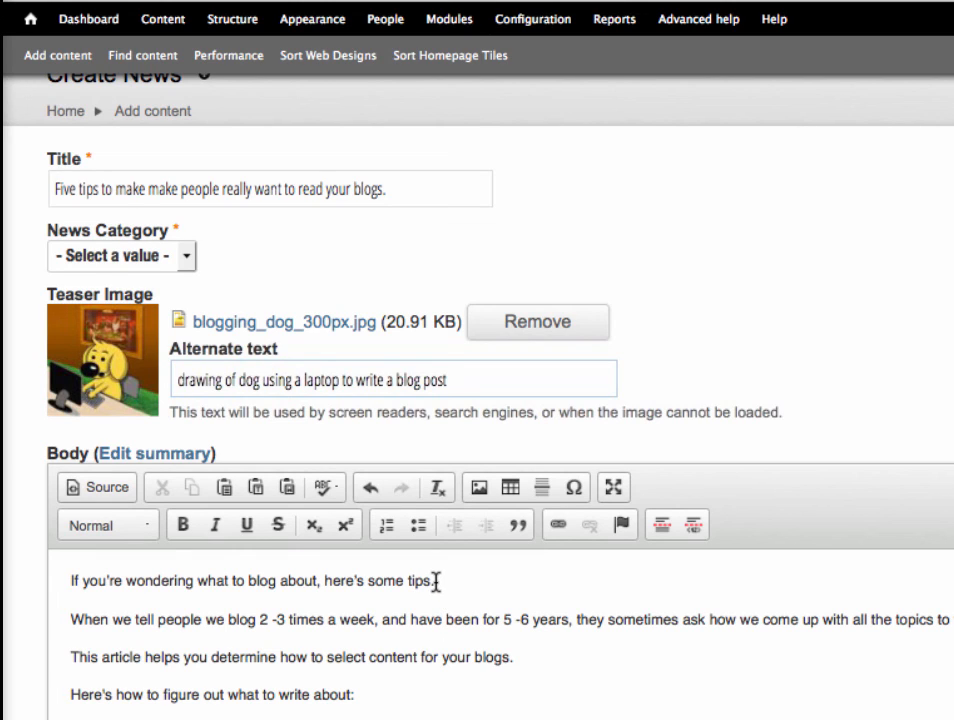
Select the body's opening sentence and show the Paragraph Format choices.
drag(436, 580, 62, 580)
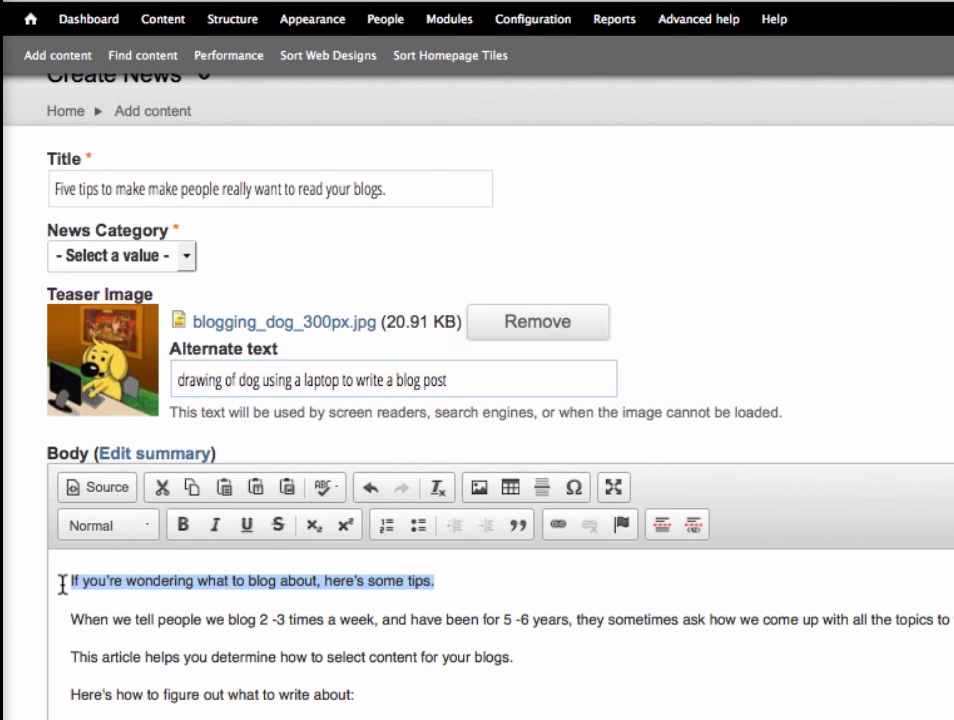
click(117, 532)
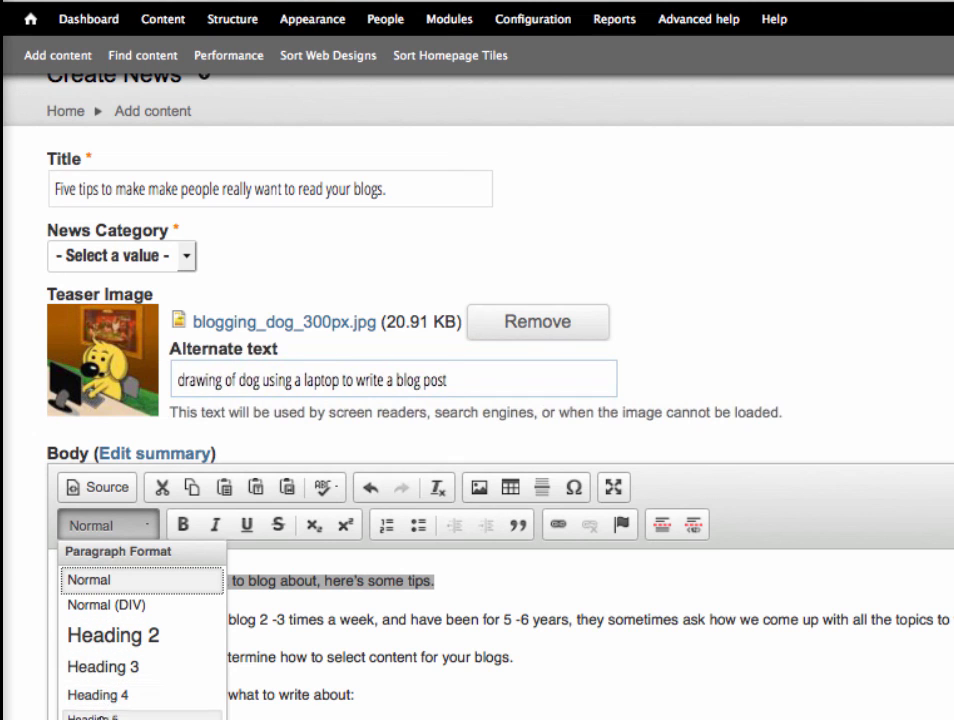
Make the opening sentence Heading 2 and 'Here's how to figure out what to write about:' Heading 3.
click(122, 636)
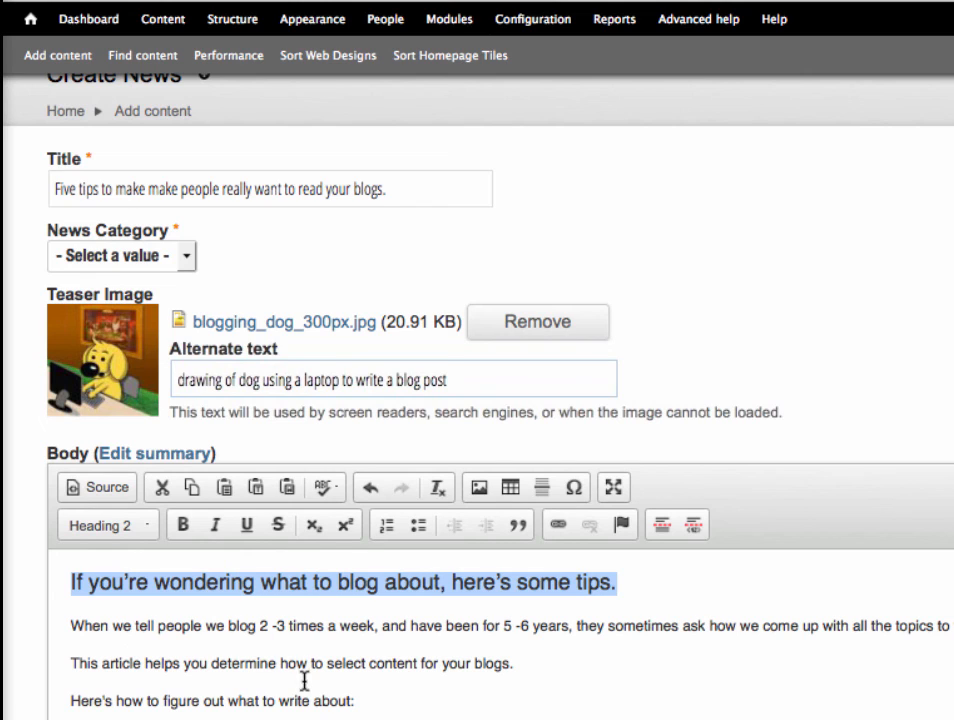
drag(357, 702, 67, 688)
click(104, 524)
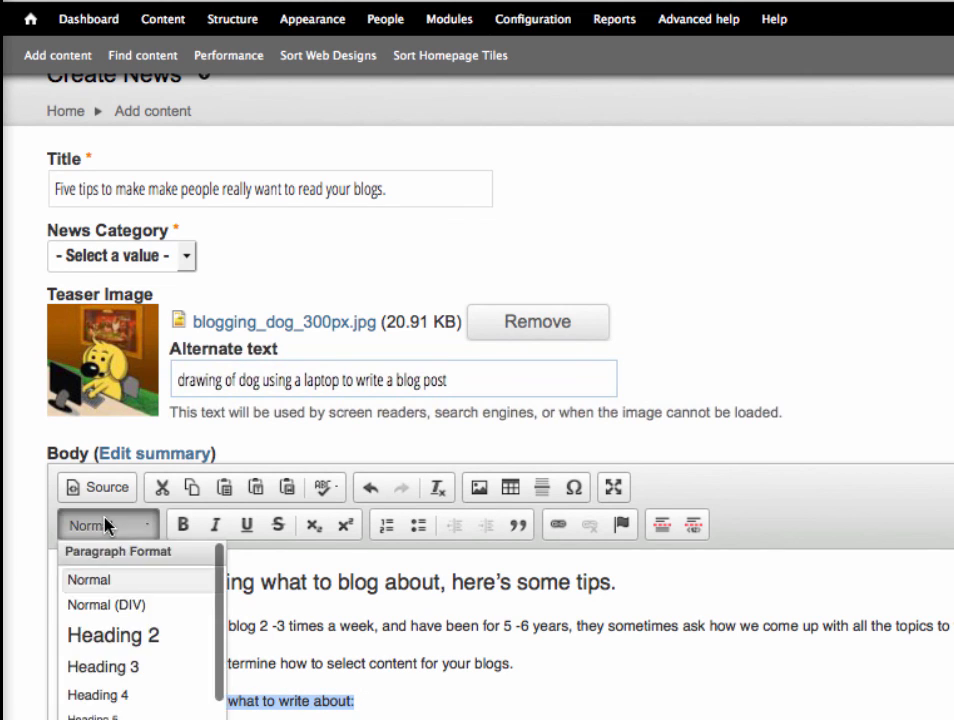
click(106, 662)
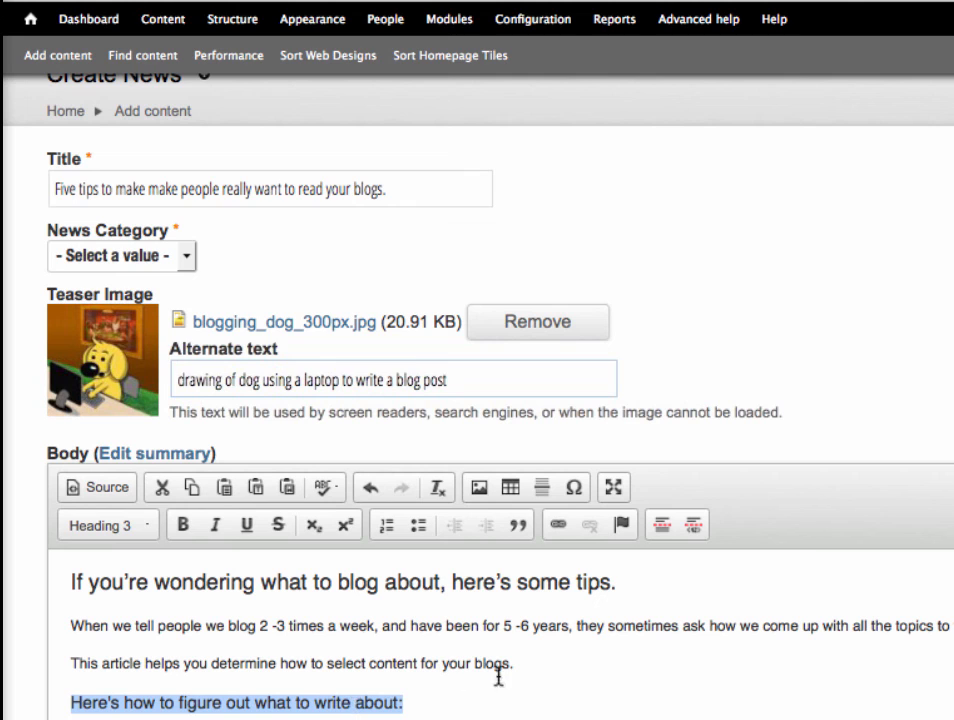
scroll(527, 664, down, 2)
scroll(527, 664, down, 2)
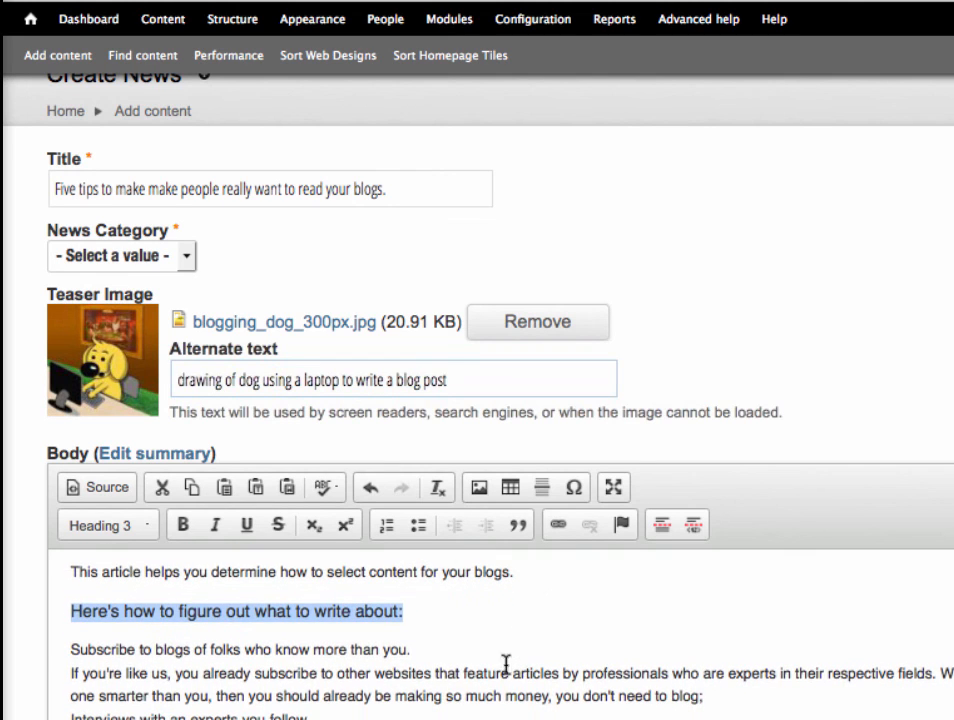
drag(428, 654, 46, 650)
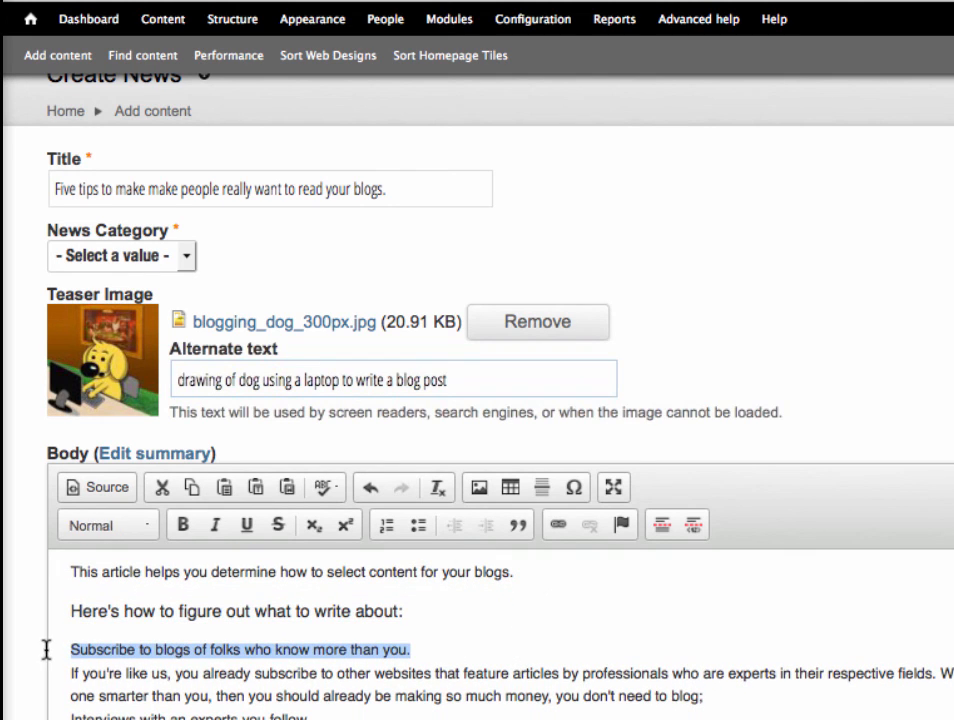
Bold the Subscribe tip and turn the Interviews tip's paragraph break into a line break.
click(182, 524)
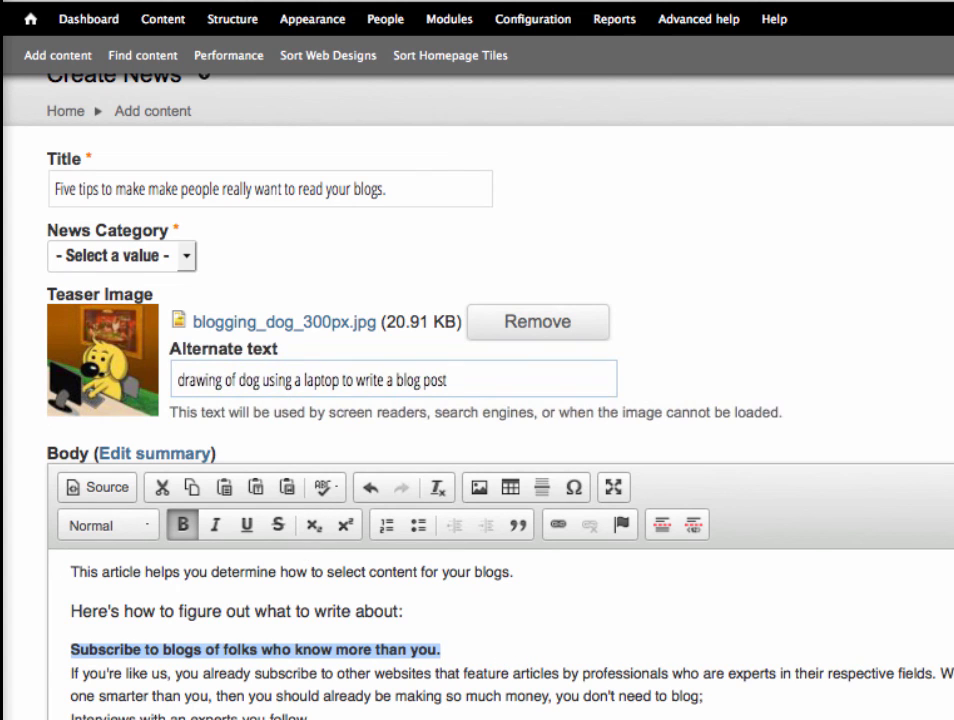
click(74, 718)
key(BackSpace)
key(shift+Return)
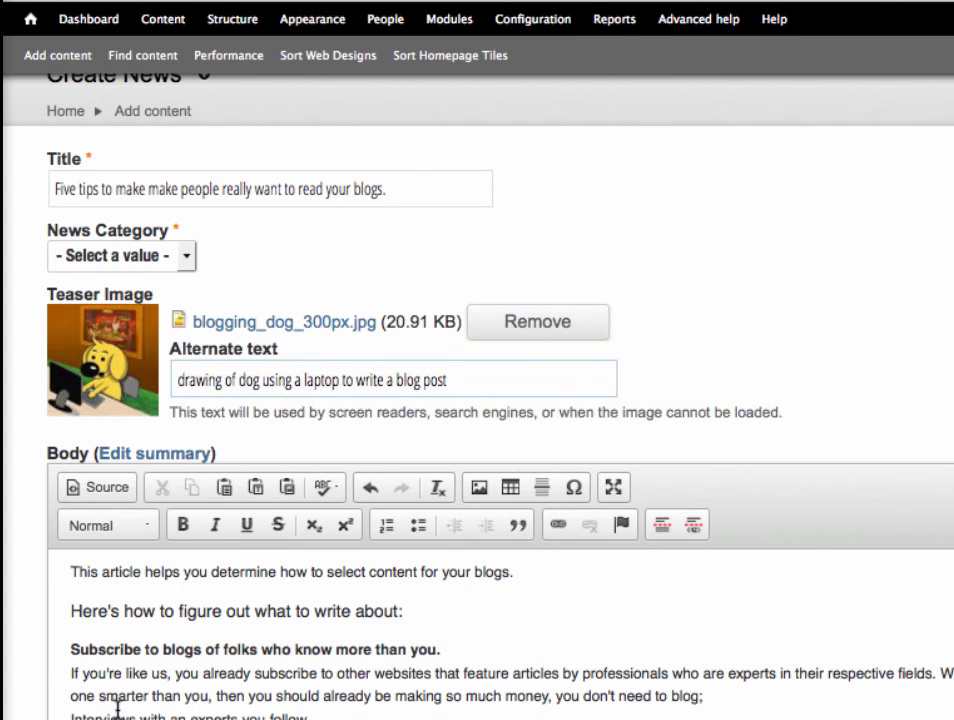
scroll(150, 680, down, 1)
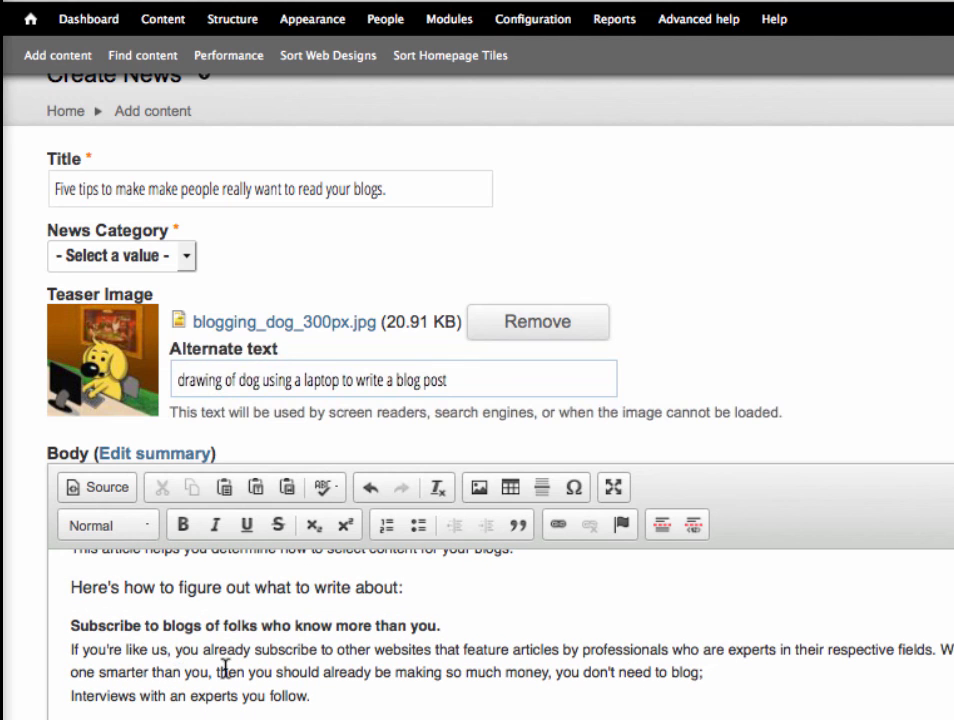
scroll(297, 656, up, 2)
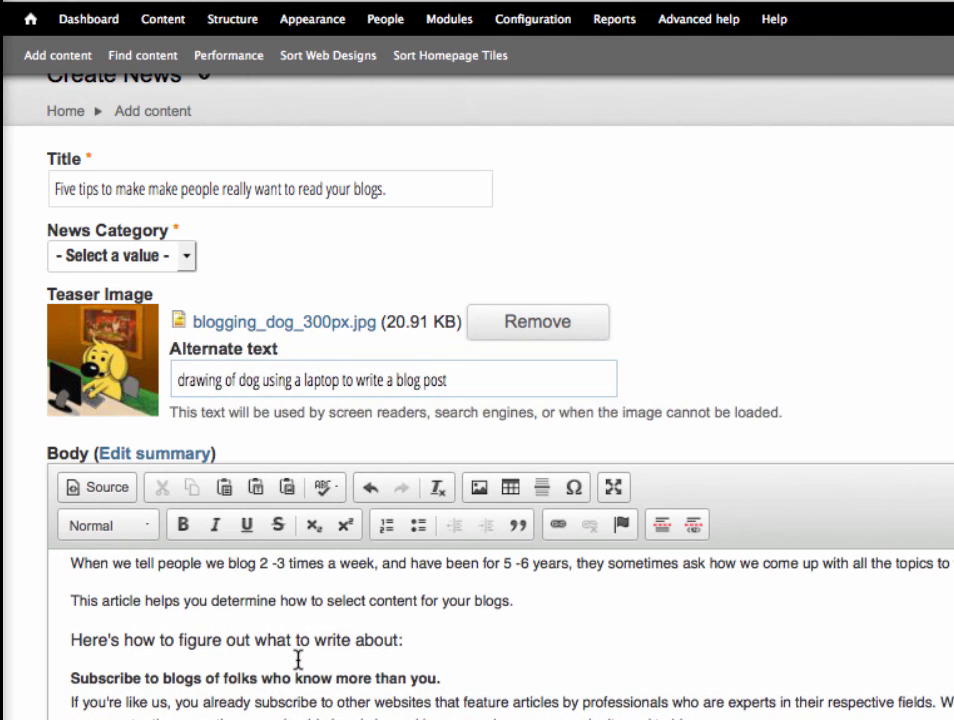
scroll(297, 659, up, 2)
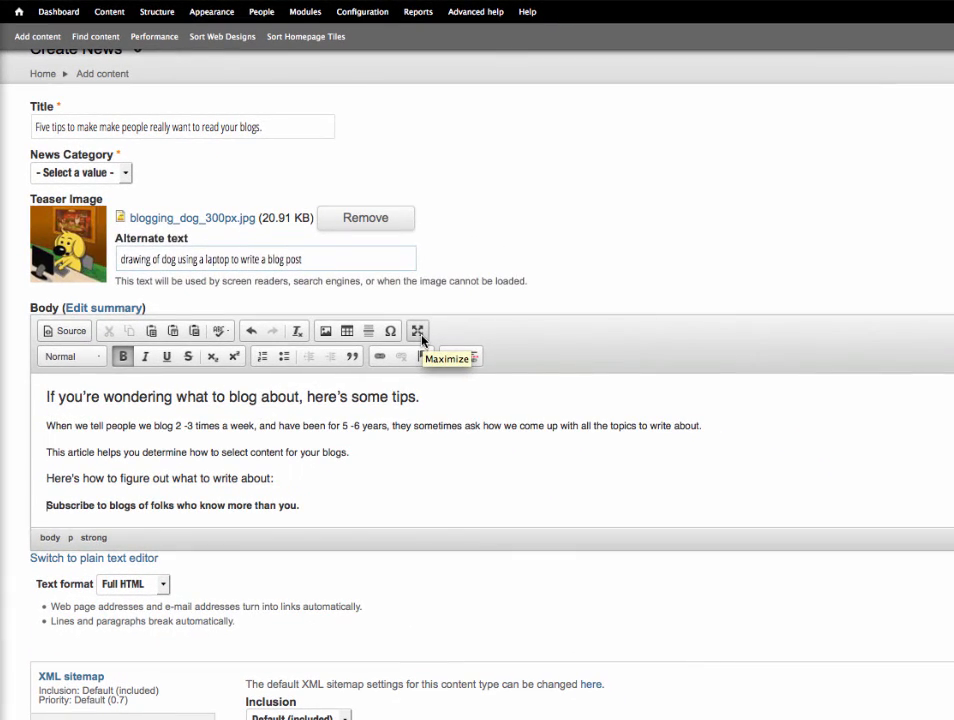
Maximize the body editor and select the tip paragraphs from the Subscribe line to the end.
click(454, 360)
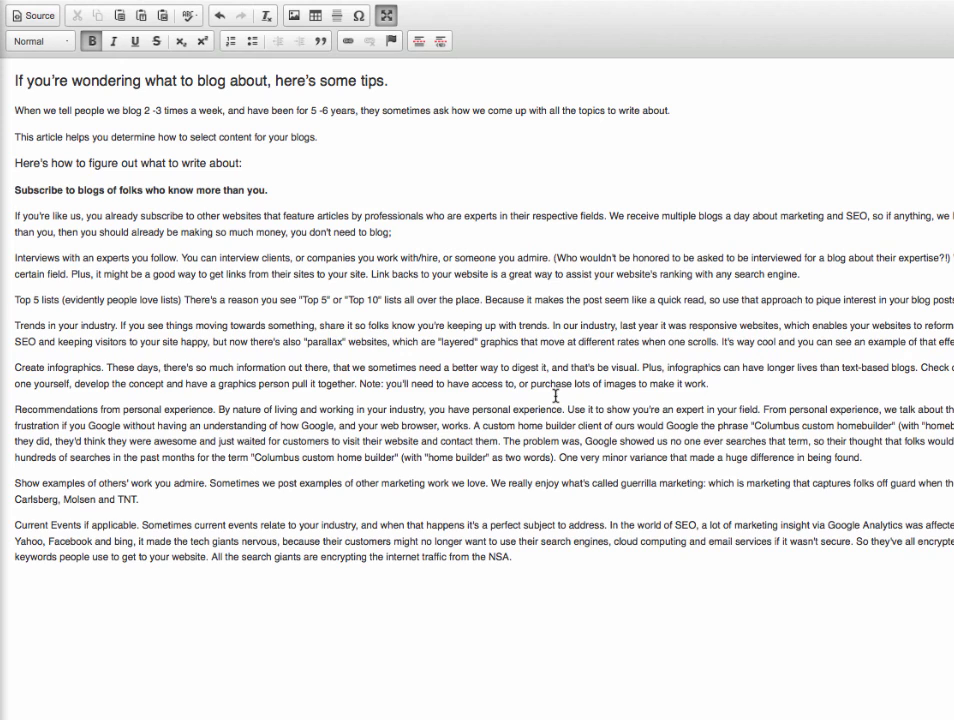
drag(564, 556, 14, 191)
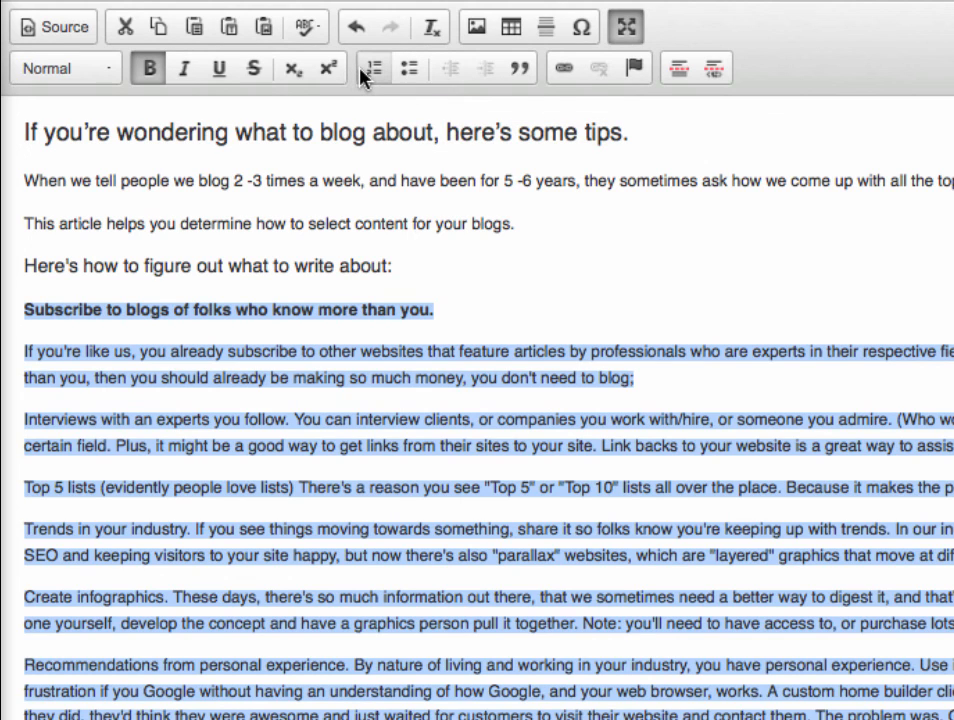
Make the tip paragraphs a bulleted list, merging the second bullet into the bold 'Subscribe to blogs' tip.
click(410, 76)
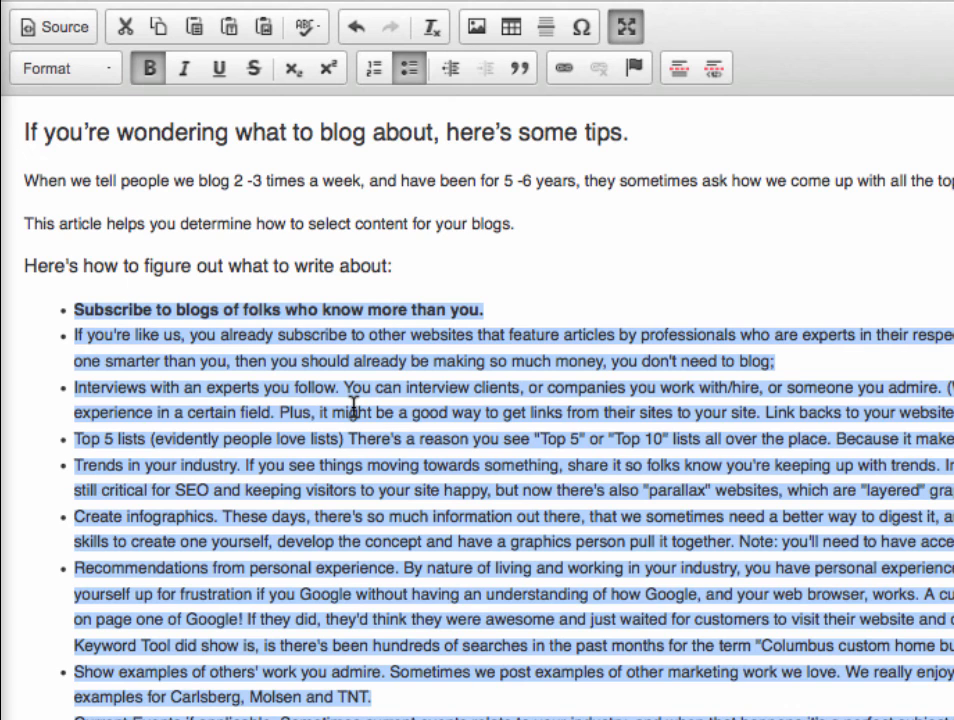
click(72, 333)
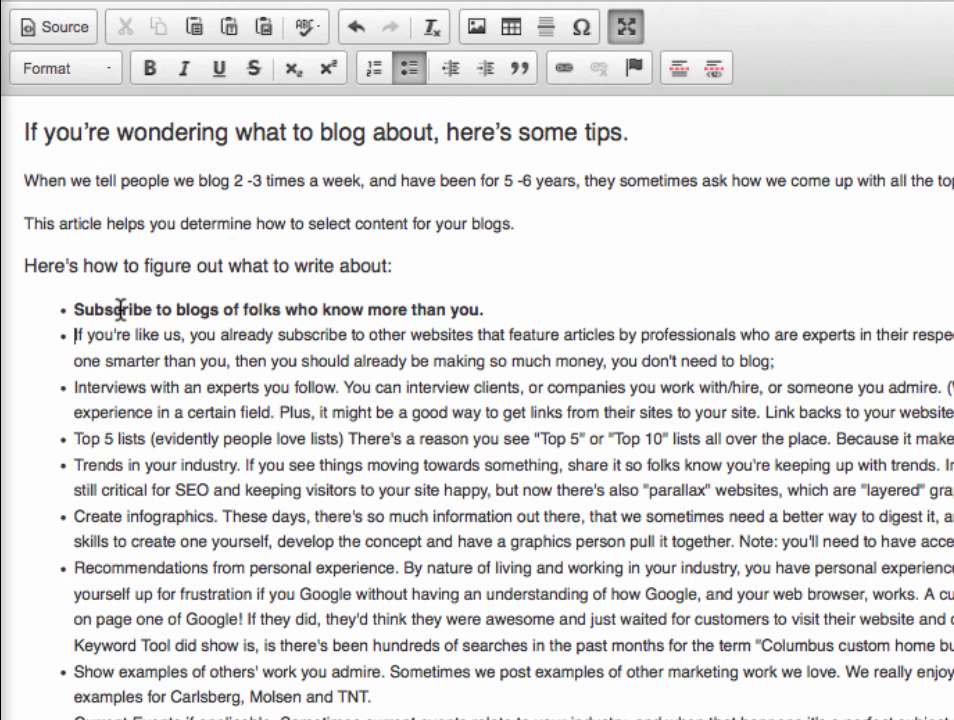
key(BackSpace)
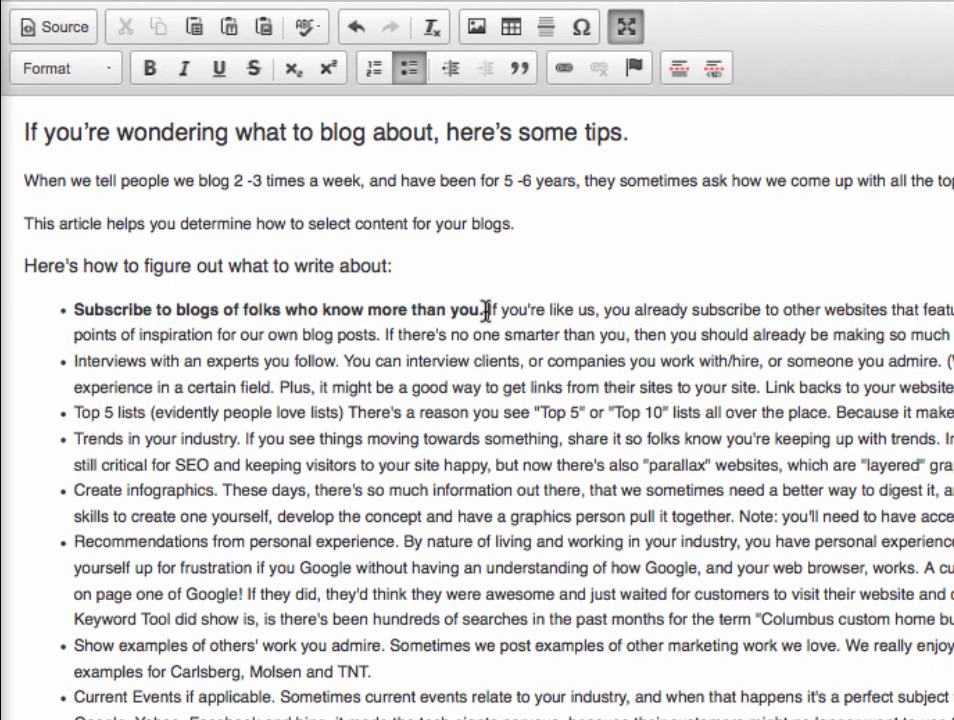
Bold the tip titles 'Interviews with an experts you follow.' and 'Top 5 lists'.
triple_click(71, 368)
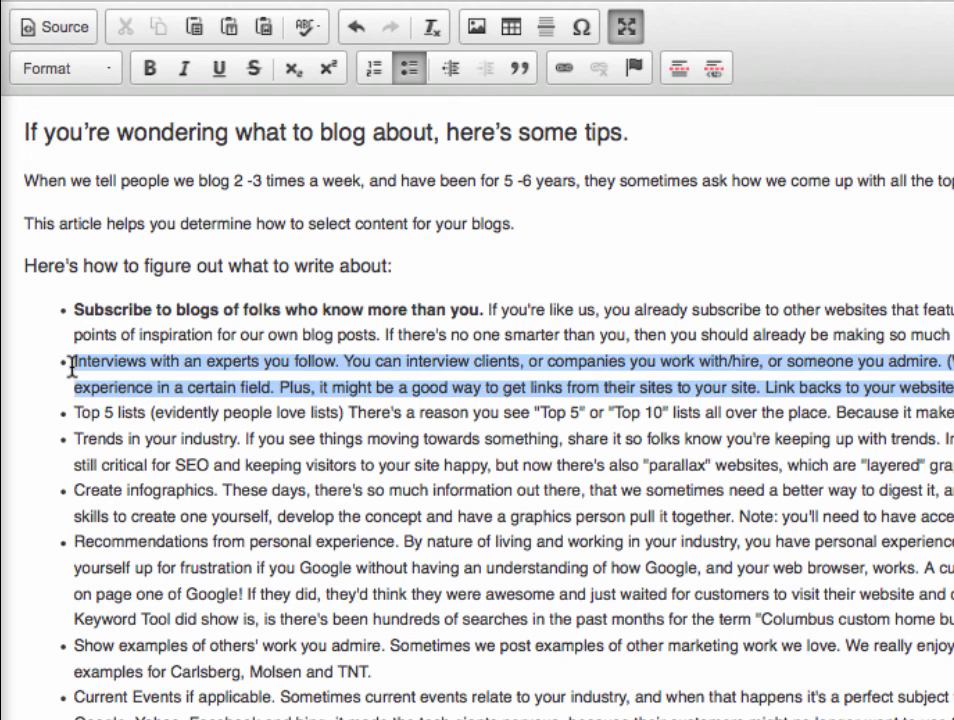
click(340, 360)
drag(340, 360, 71, 361)
click(152, 70)
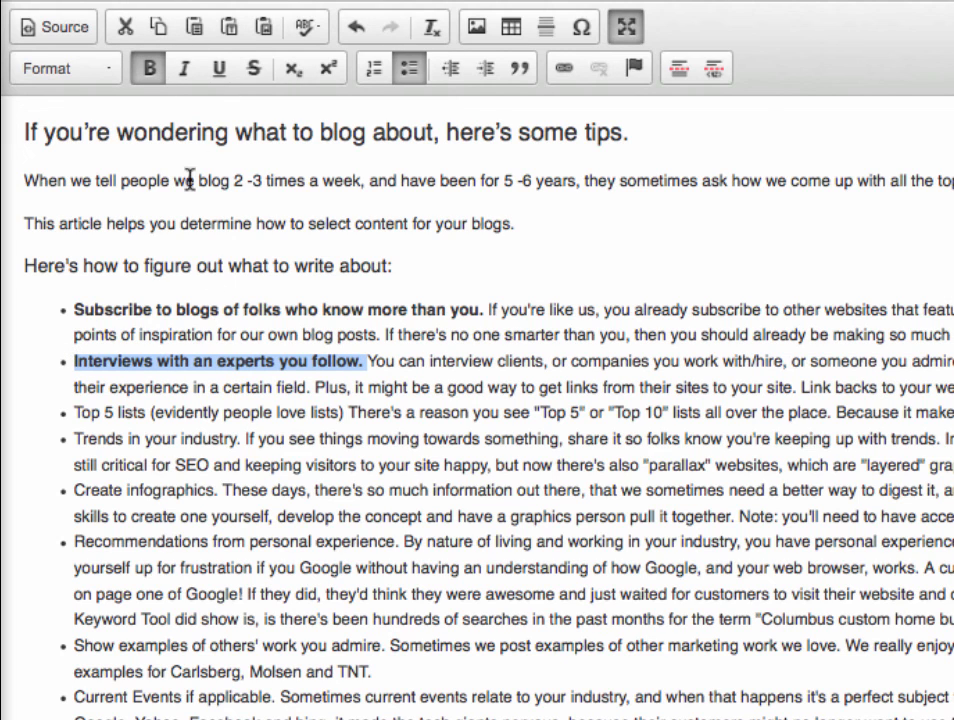
click(75, 405)
drag(75, 405, 342, 412)
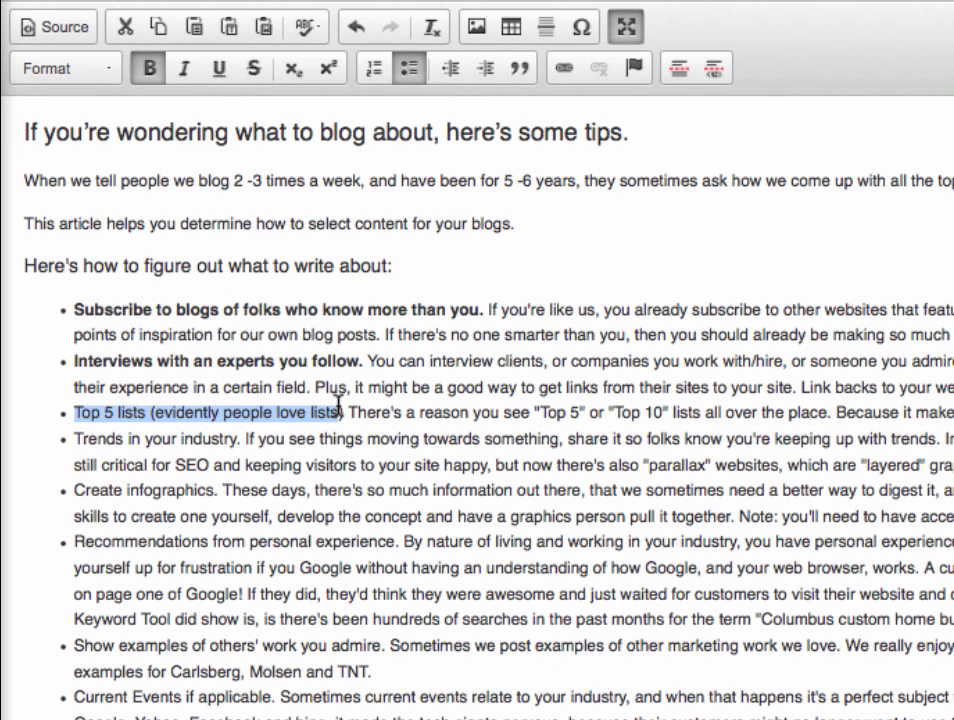
click(149, 68)
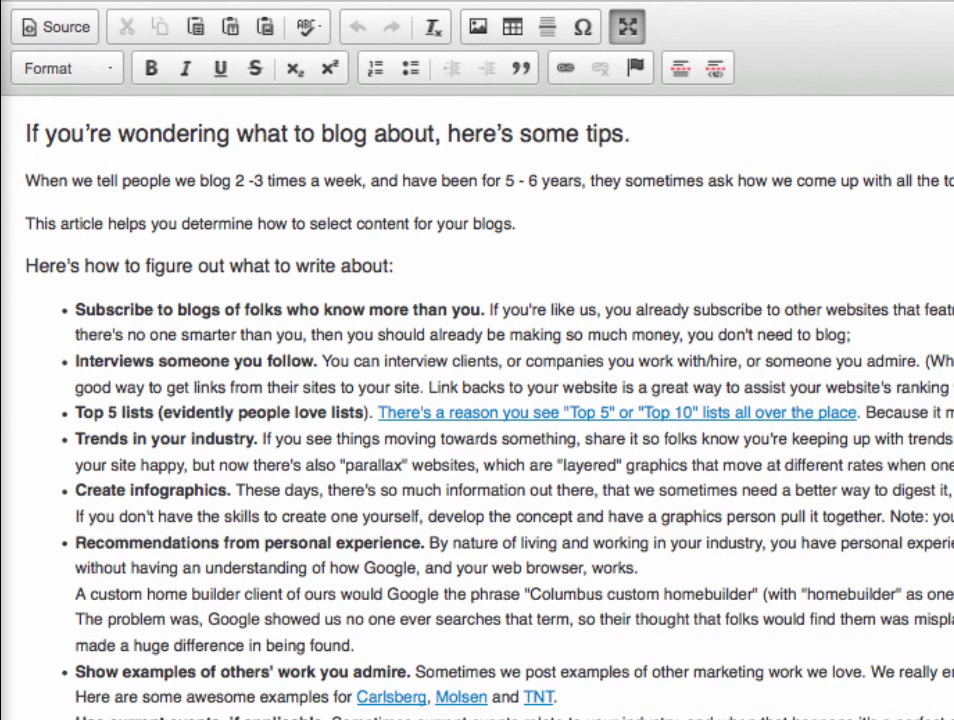